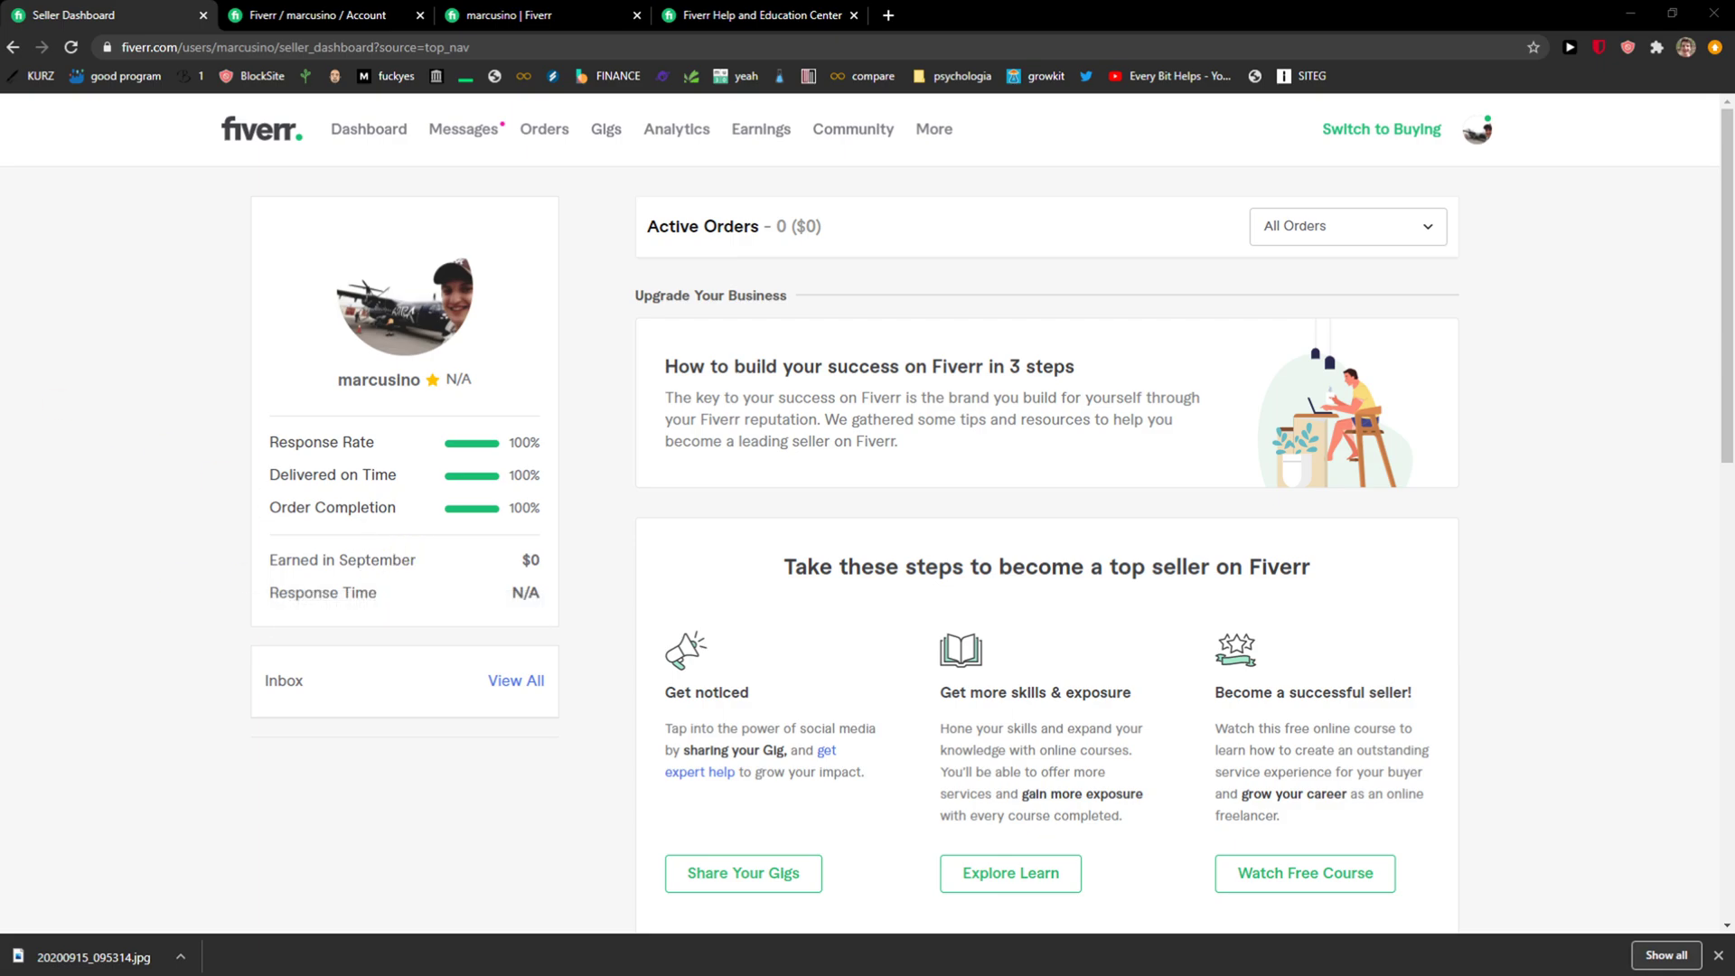
scroll(136, 286, down, 2)
scroll(137, 286, up, 2)
- Go from the seller dashboard to your own profile via the avatar menu
click(1478, 138)
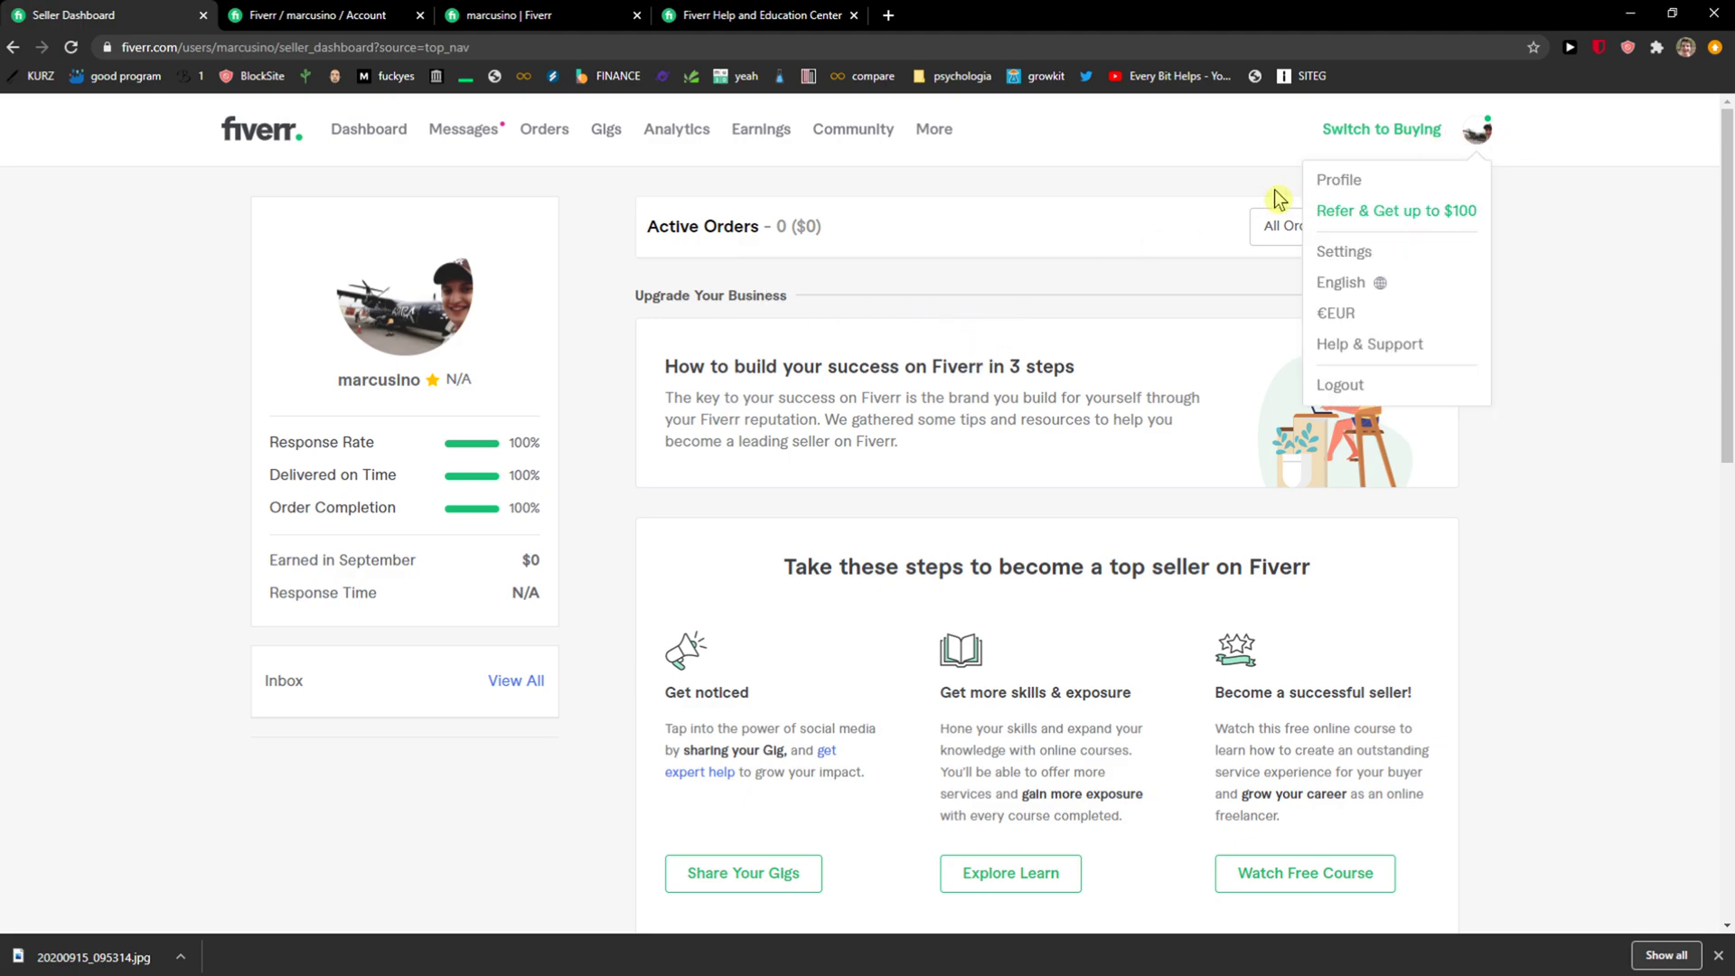
click(1329, 182)
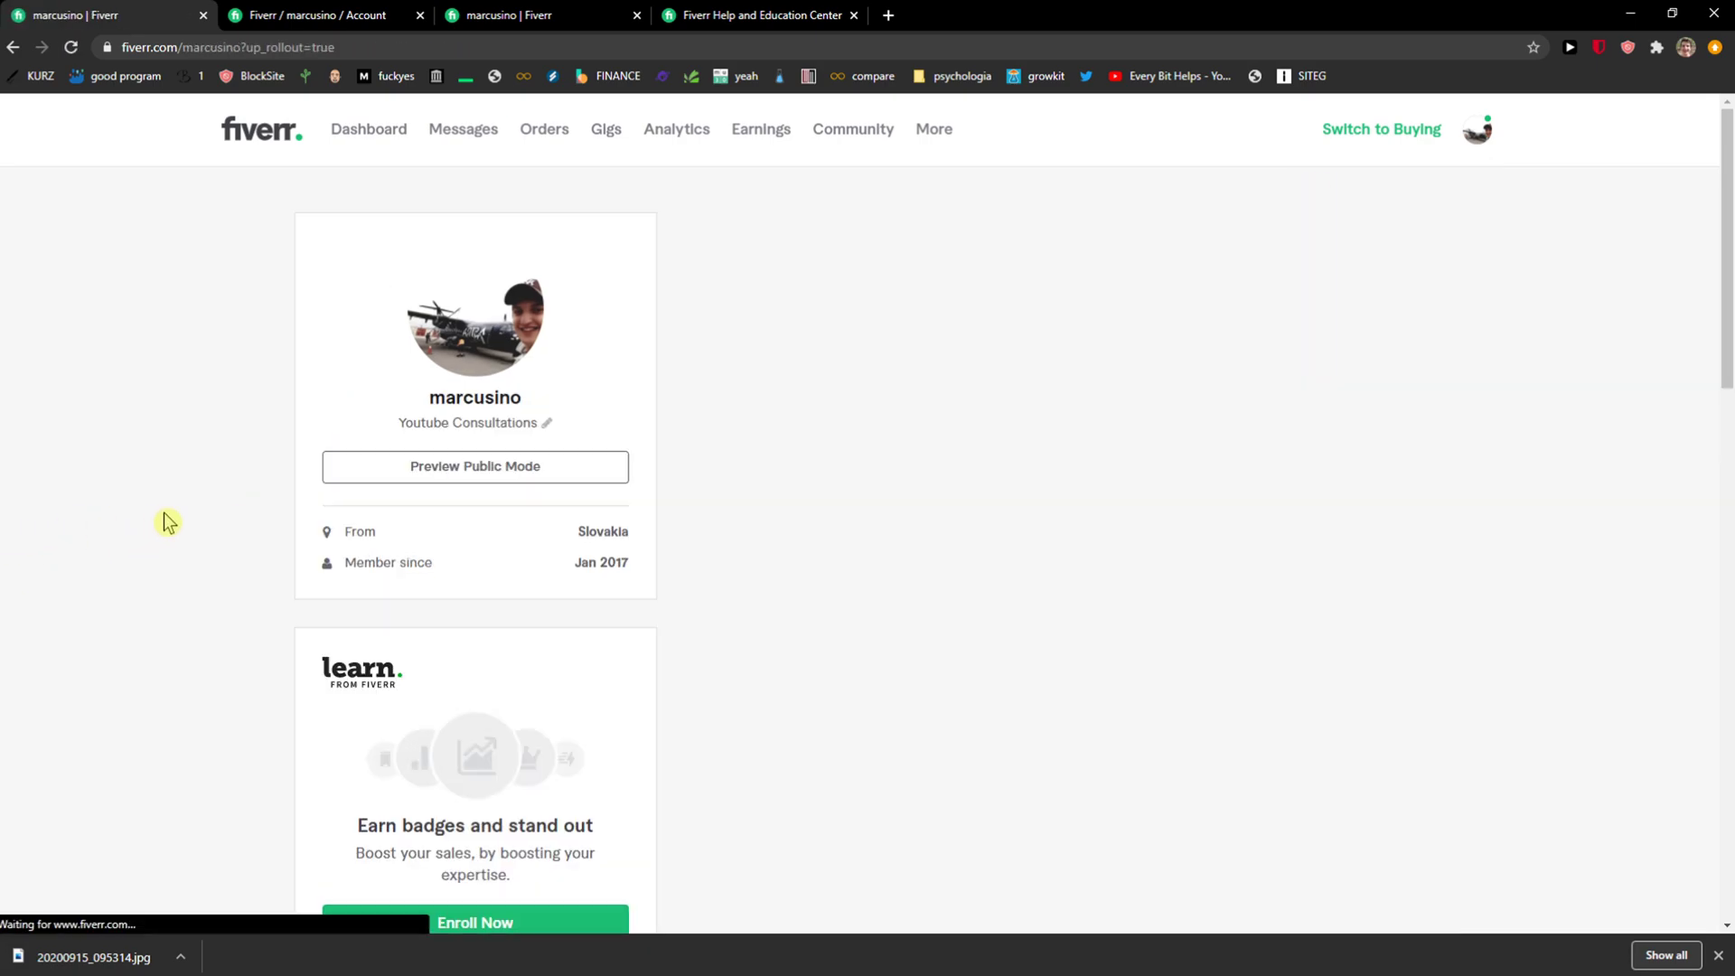
scroll(197, 518, down, 1)
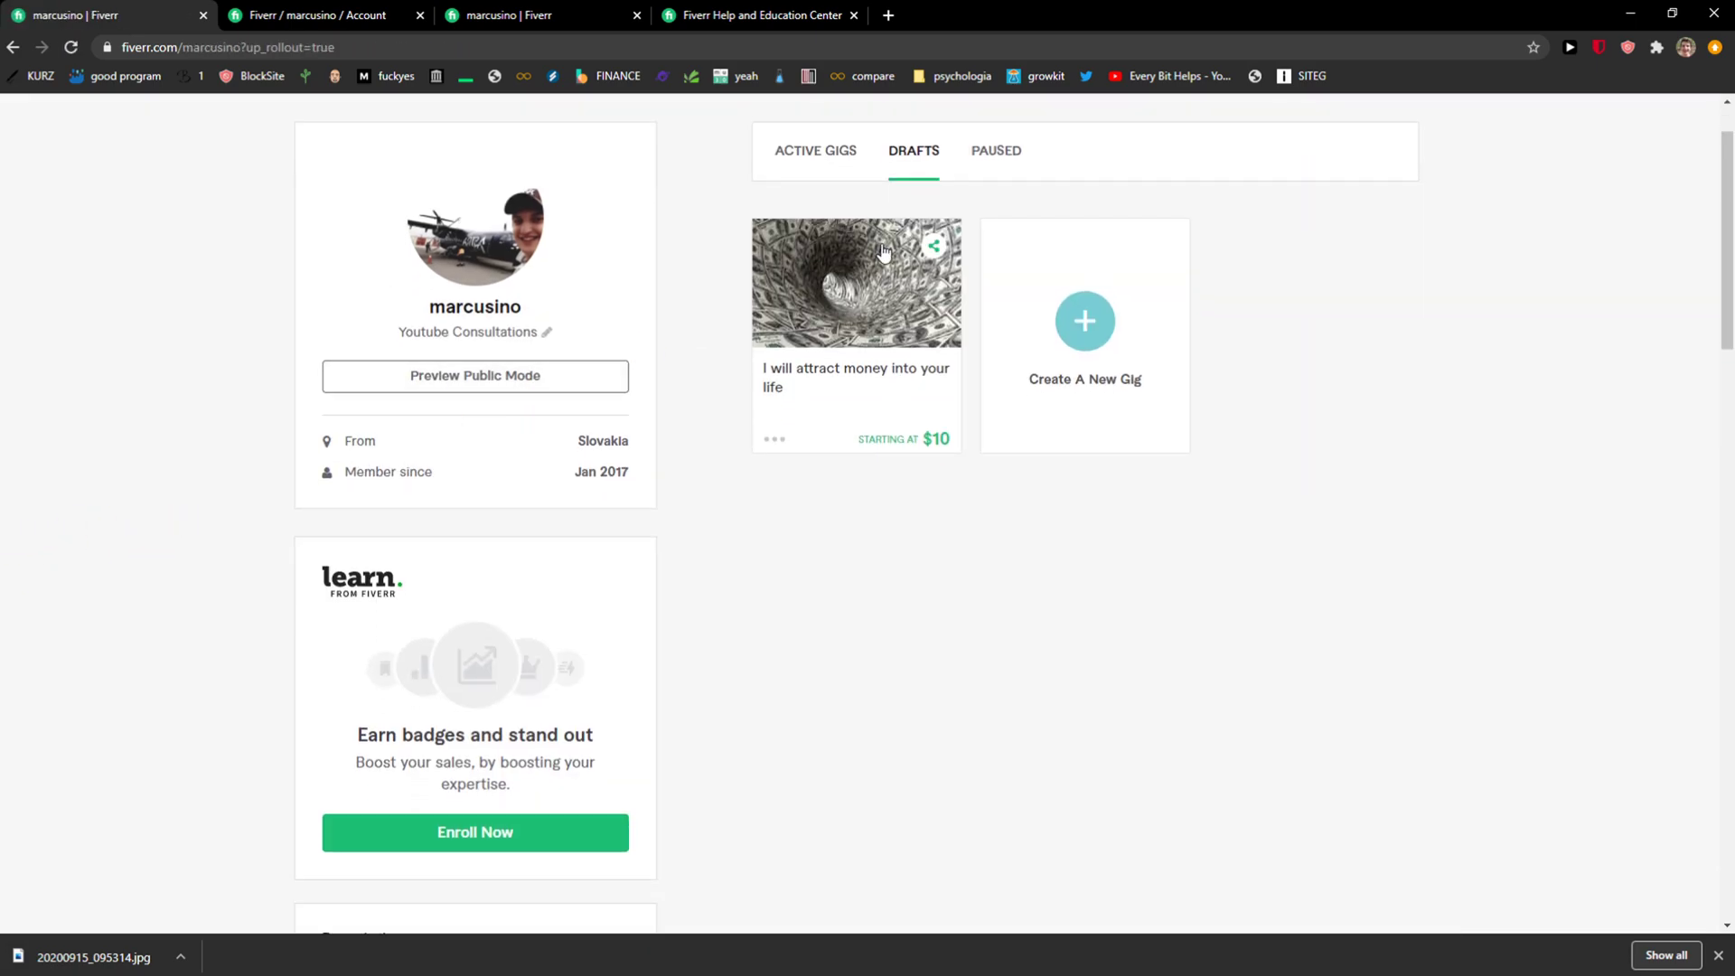
- Show the paused gig 'I will motivate someone for you' and open its Gig Actions menu
click(996, 160)
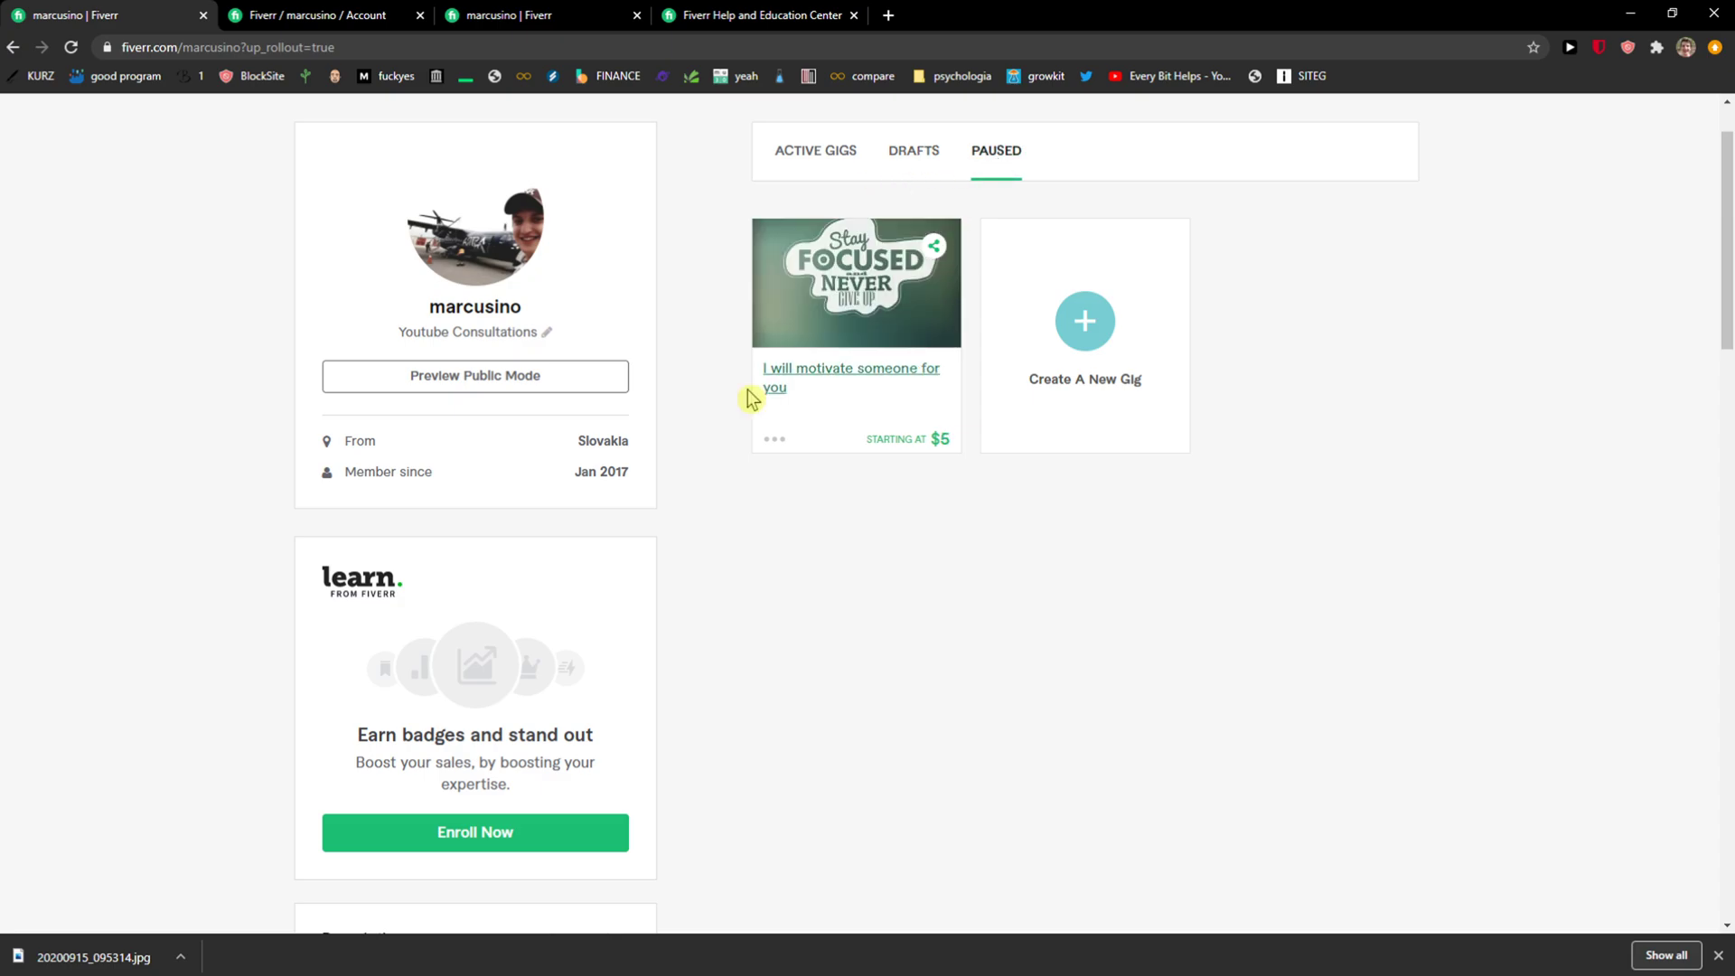
click(780, 440)
click(778, 436)
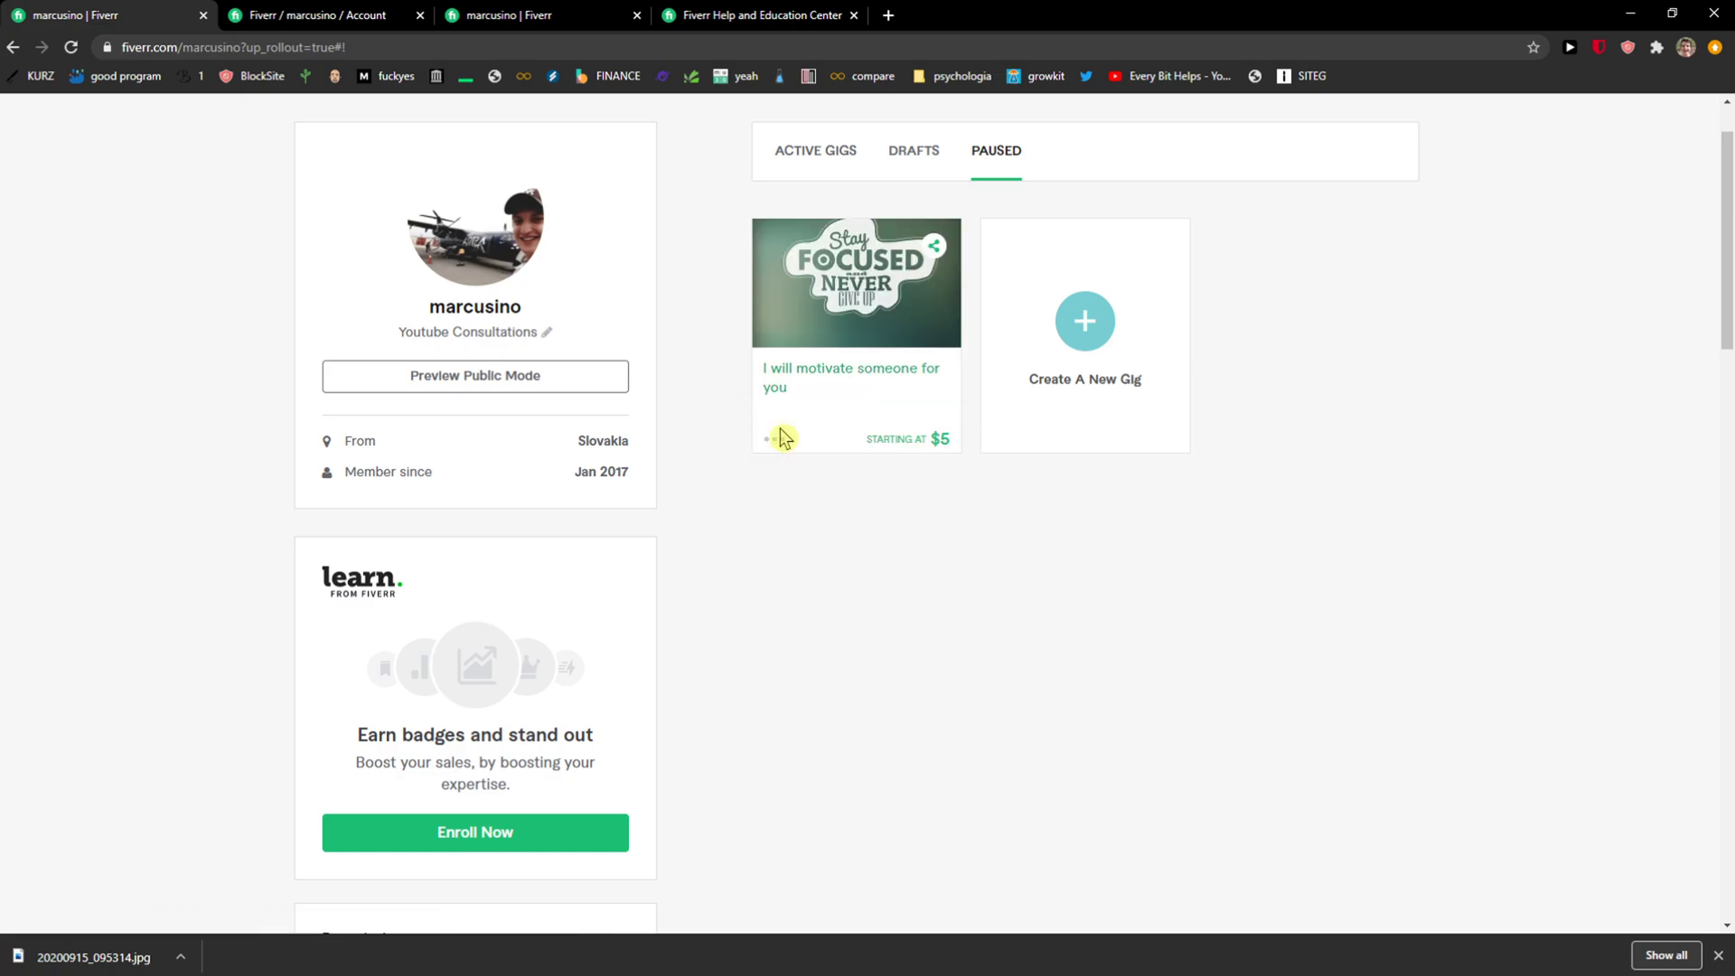
click(777, 441)
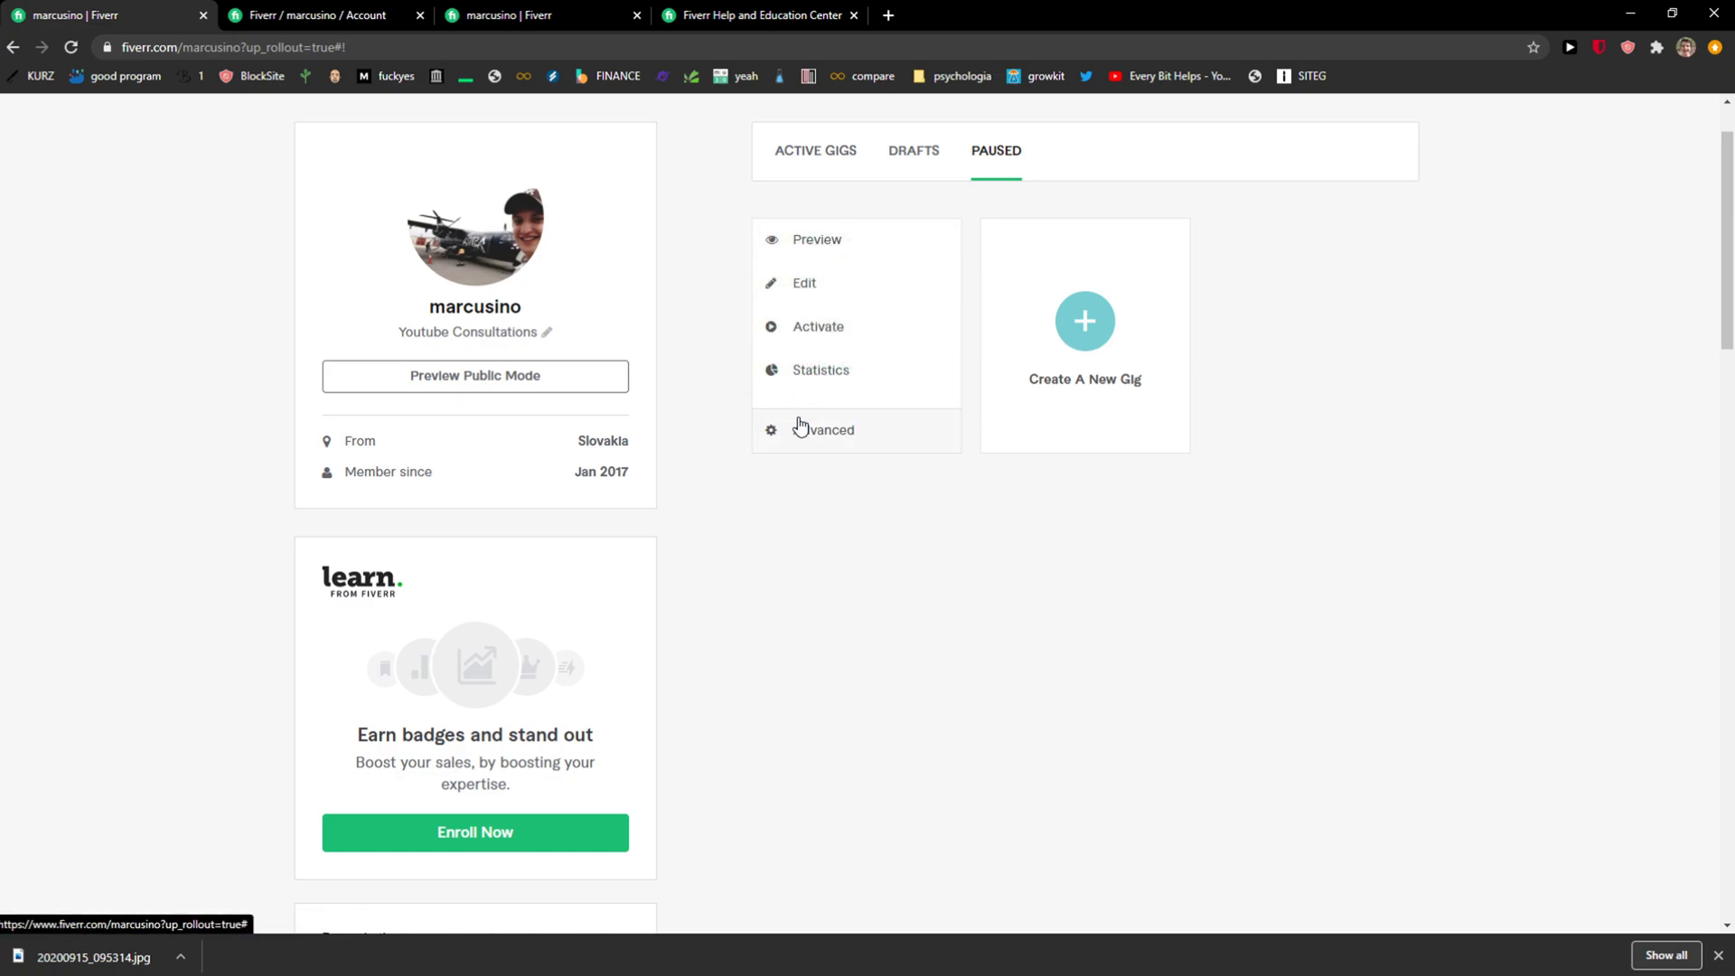
- Delete 'I will motivate someone for you' through Advanced Gig Settings and confirm the deletion
click(800, 435)
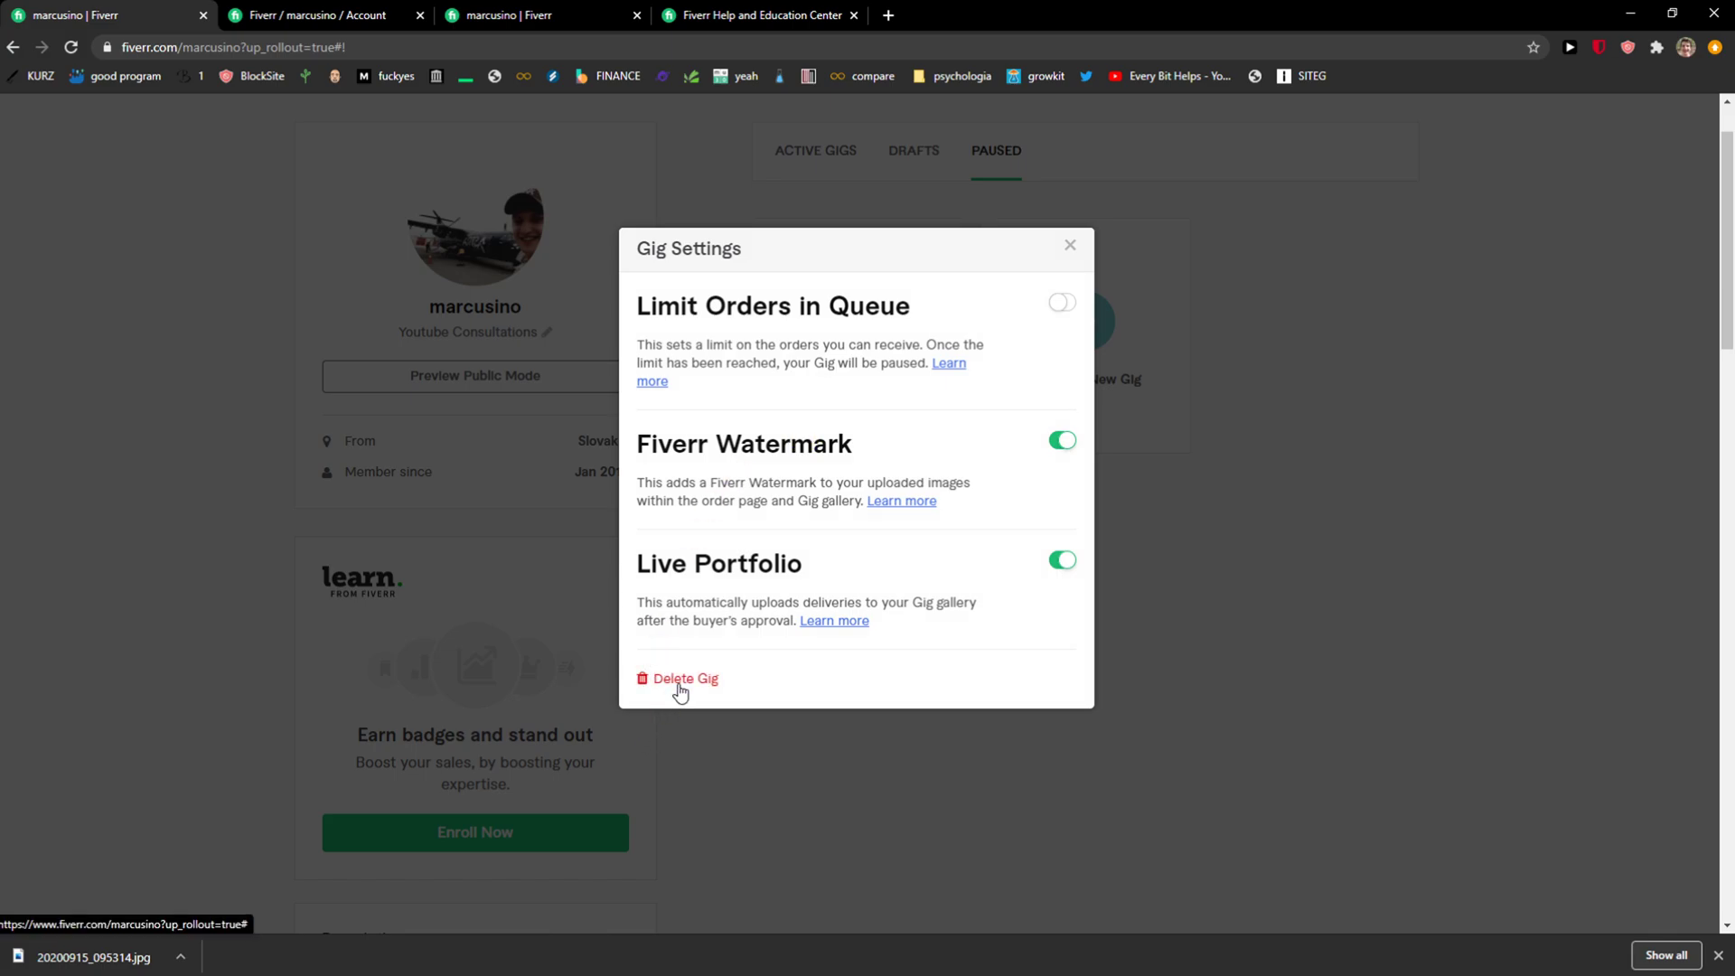
click(679, 693)
mouse_move(685, 457)
mouse_down()
mouse_move(787, 489)
mouse_move(988, 465)
mouse_up()
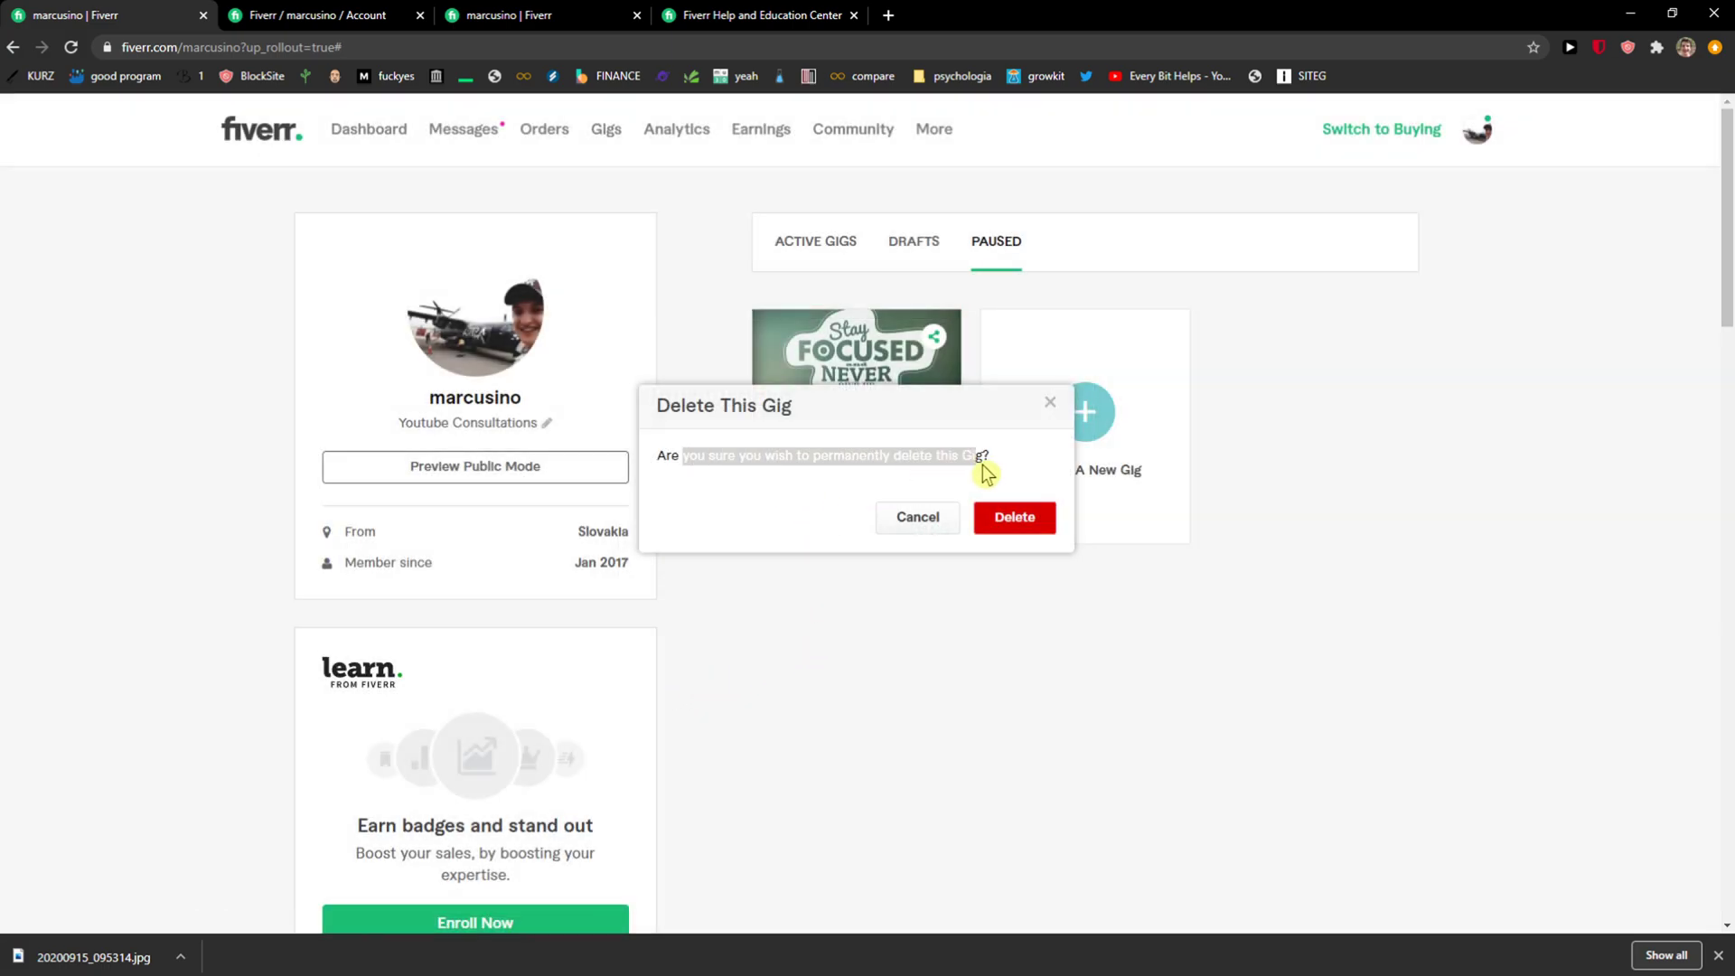
click(1001, 516)
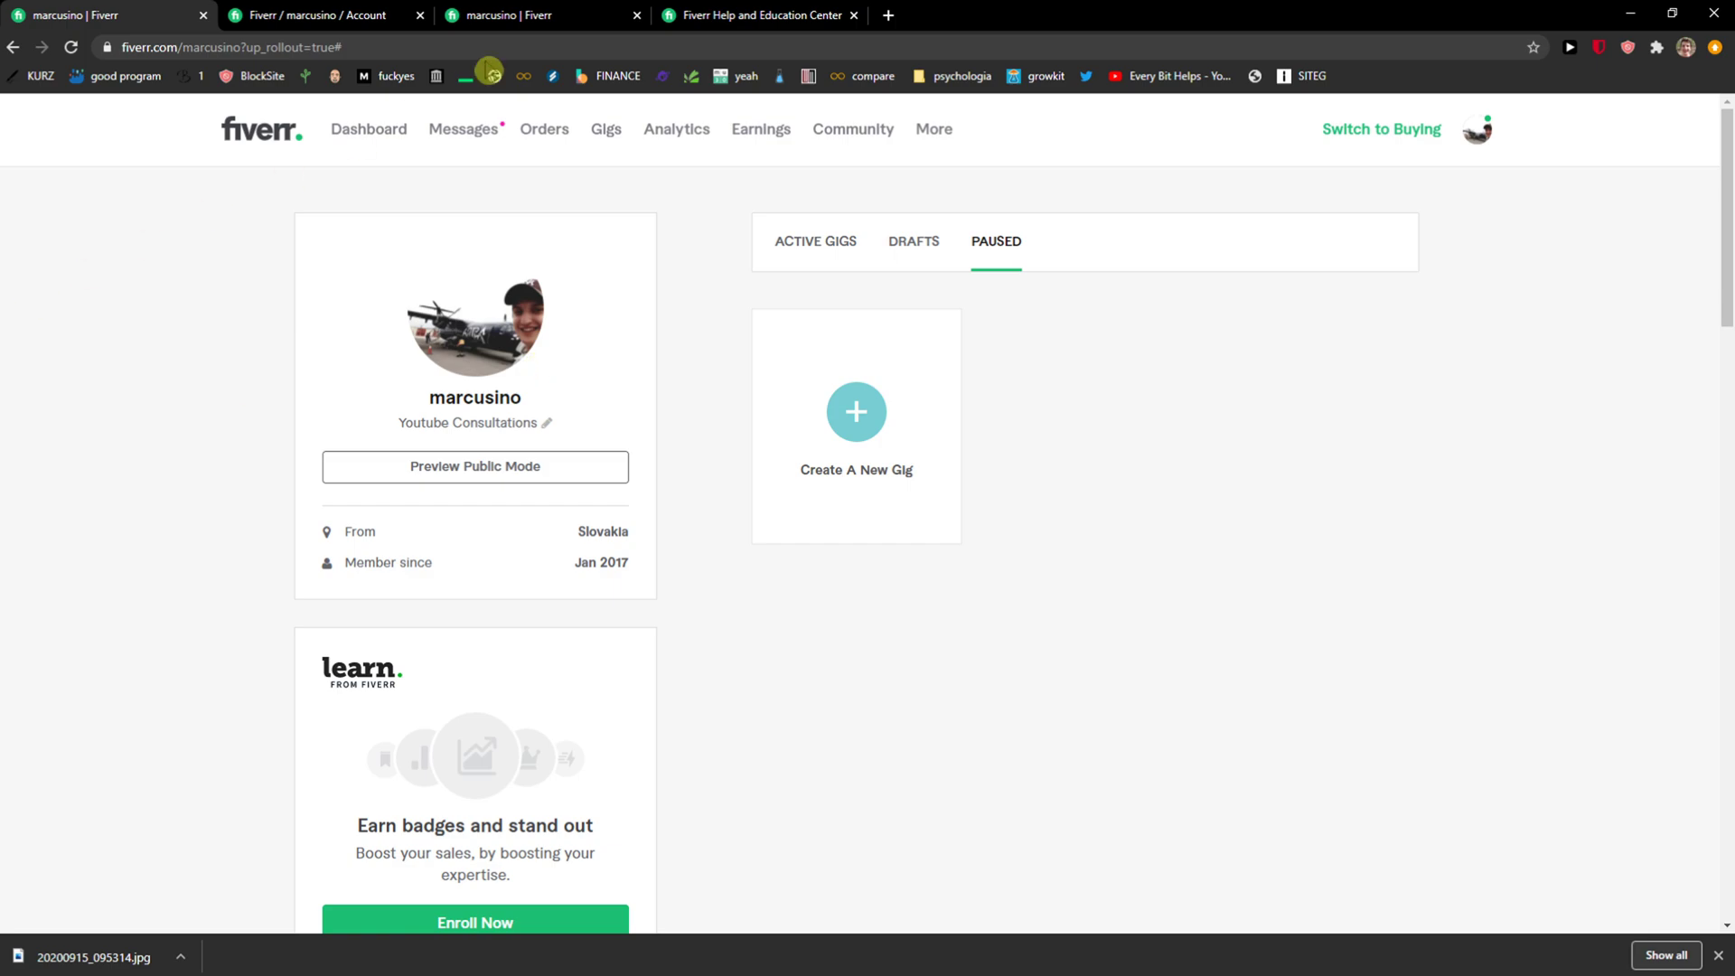